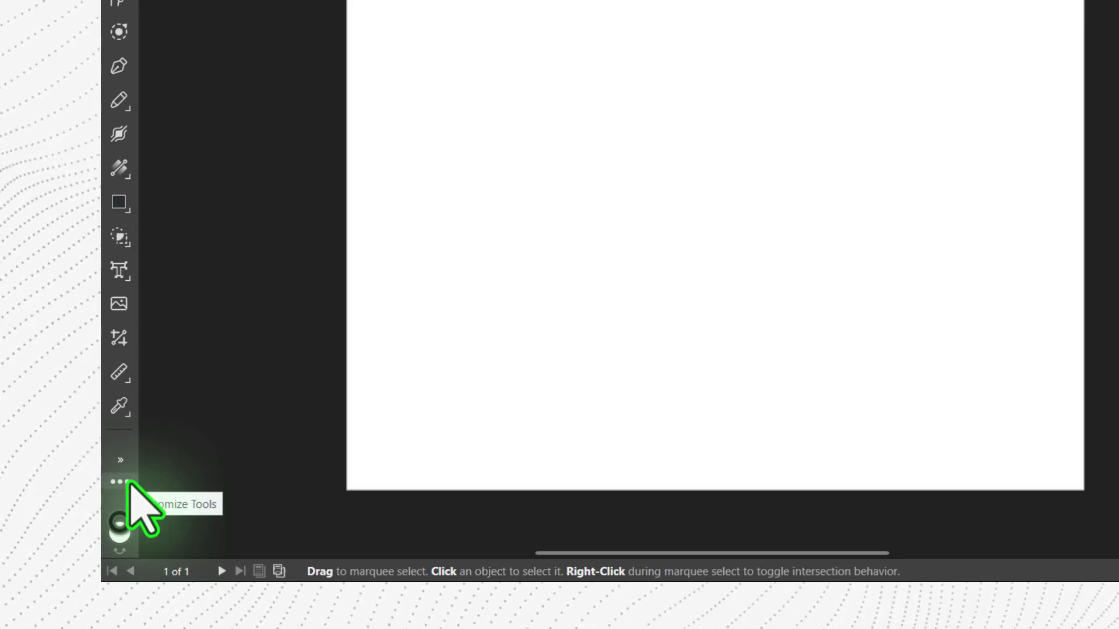
Step: Examine the General, Vector, Text and Shape tools available for customising the toolset, then close the customisation window
{"action": "left_click", "coordinate": [121, 460]}
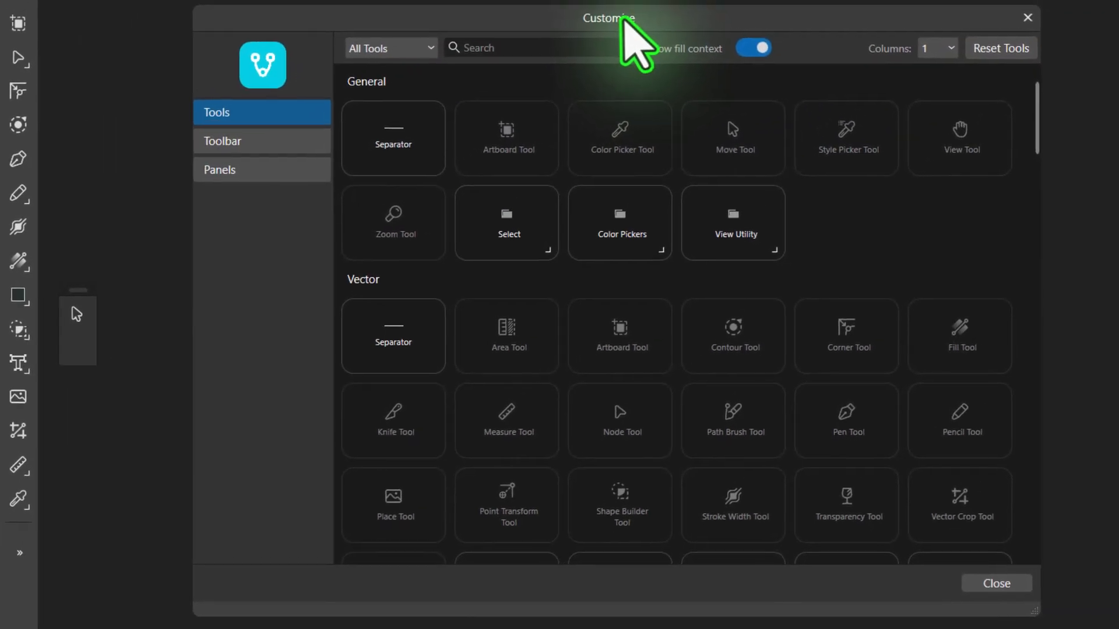
{"action": "scroll", "coordinate": [624, 262], "scroll_direction": "down", "scroll_amount": 3}
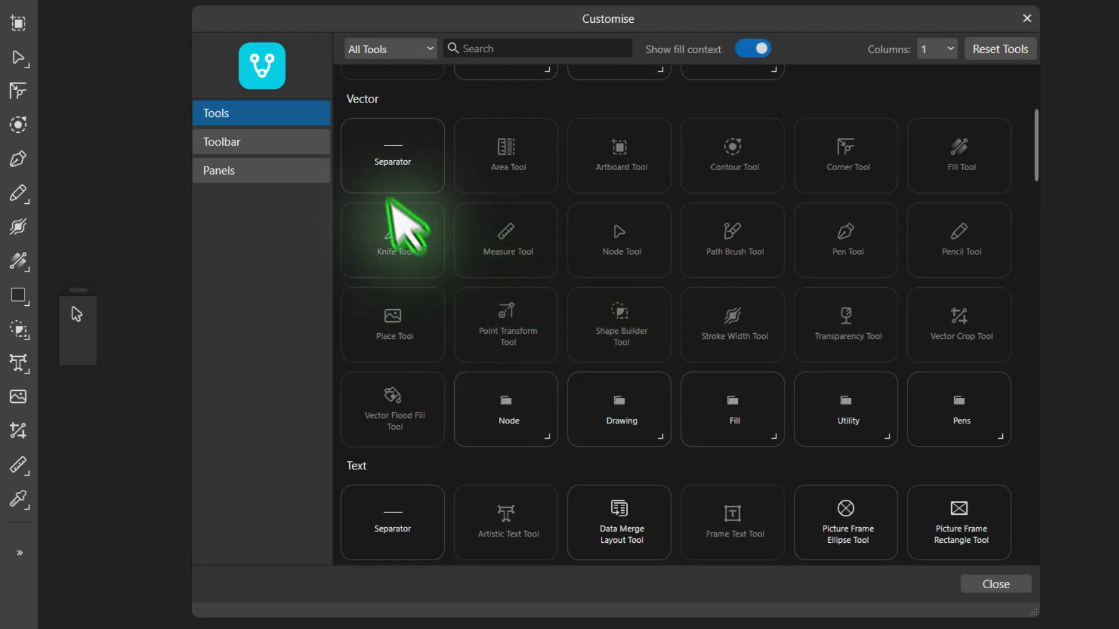
{"action": "scroll", "coordinate": [586, 412], "scroll_direction": "down", "scroll_amount": 2}
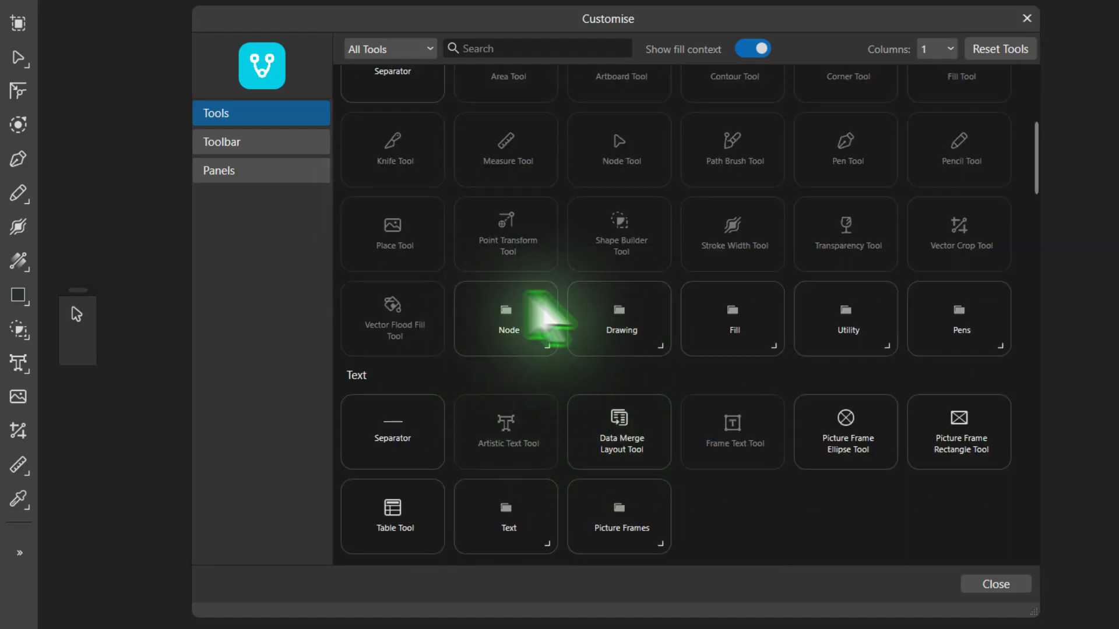
{"action": "scroll", "coordinate": [570, 320], "scroll_direction": "down", "scroll_amount": 4}
{"action": "scroll", "coordinate": [573, 321], "scroll_direction": "down", "scroll_amount": 2}
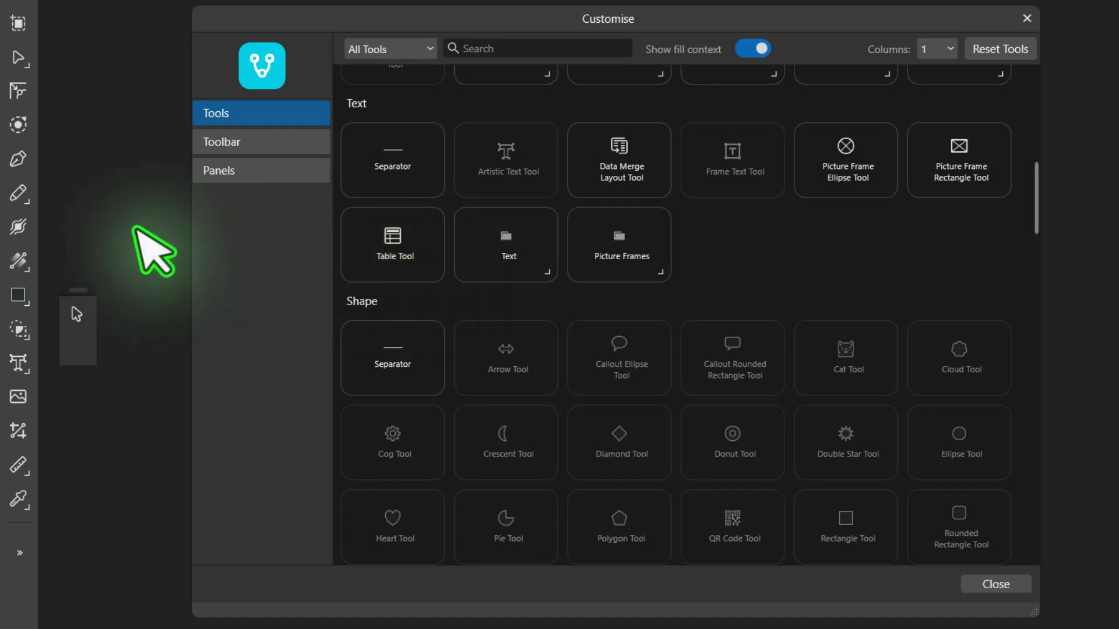
{"action": "scroll", "coordinate": [719, 322], "scroll_direction": "down", "scroll_amount": 2}
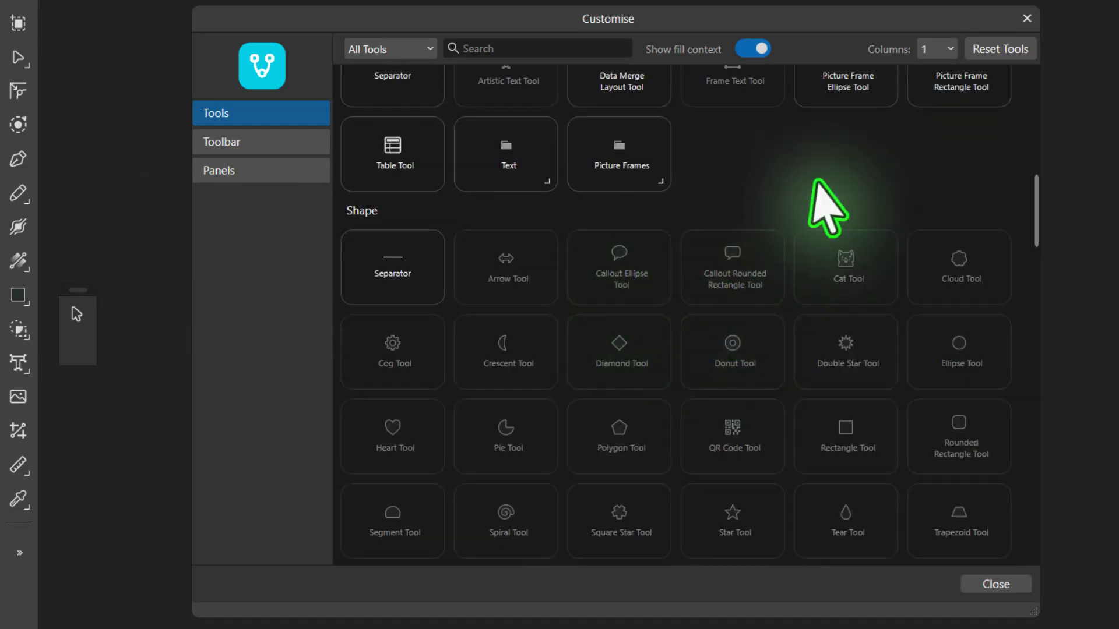
{"action": "left_click", "coordinate": [1027, 18]}
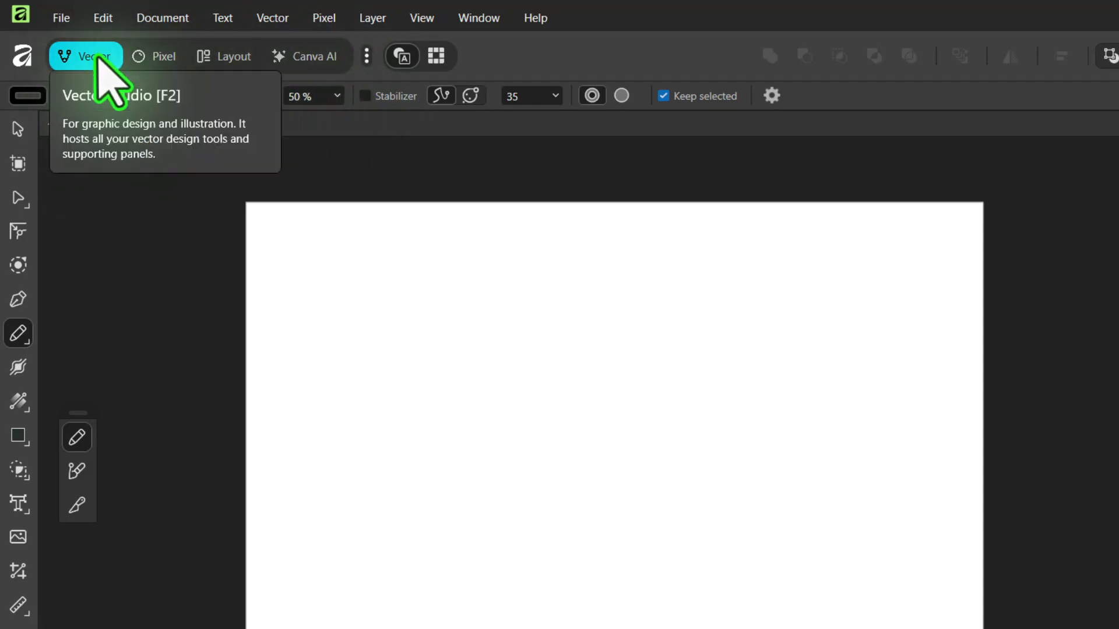
Step: Compare the Vector, Pixel and Layout studios by switching between them, ending in the Vector studio
{"action": "left_click", "coordinate": [154, 58]}
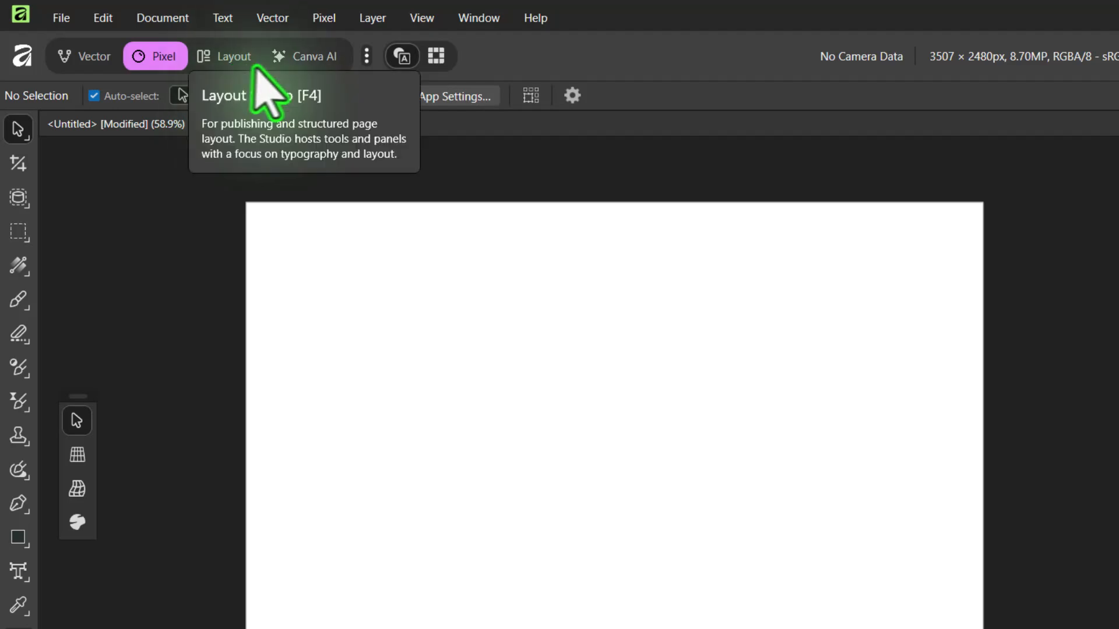
{"action": "left_click", "coordinate": [93, 58]}
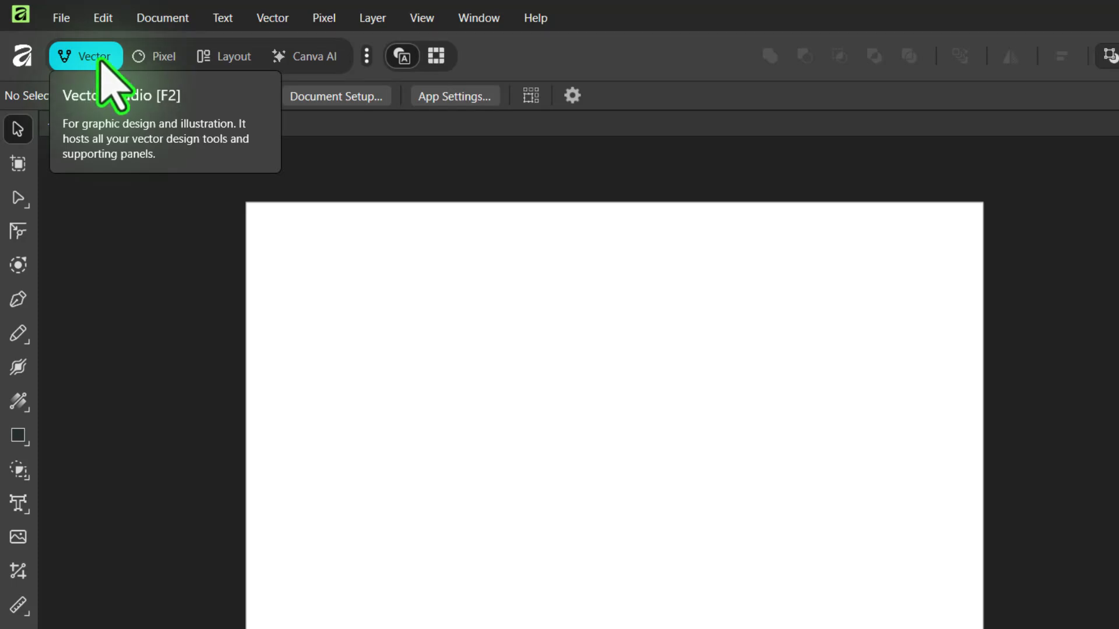
{"action": "left_click", "coordinate": [153, 57]}
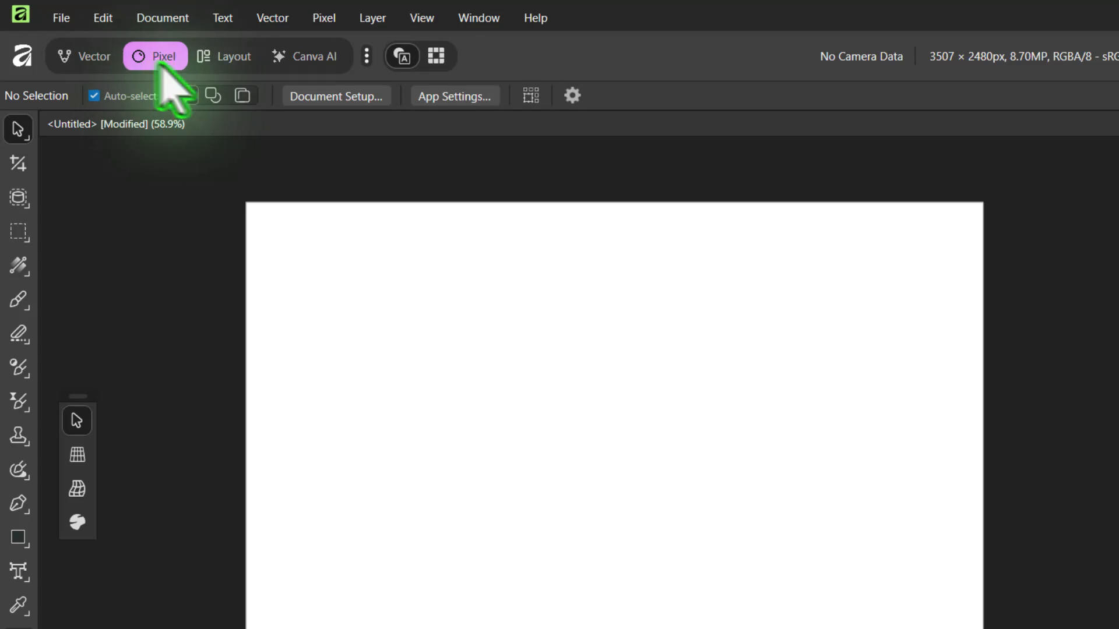
{"action": "left_click", "coordinate": [222, 74]}
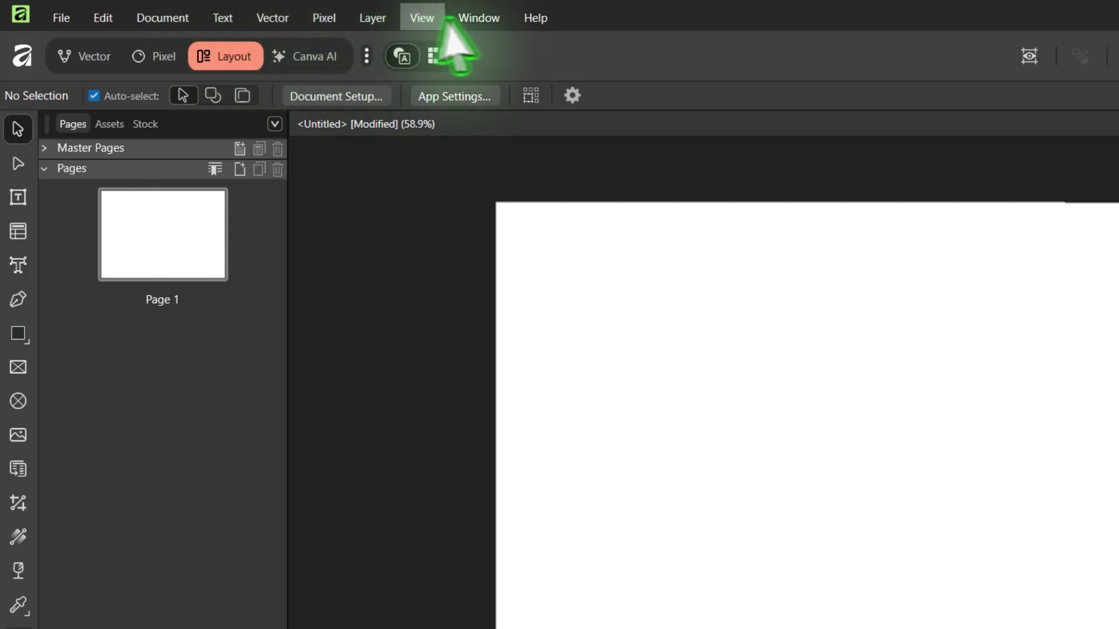
{"action": "left_click", "coordinate": [100, 56]}
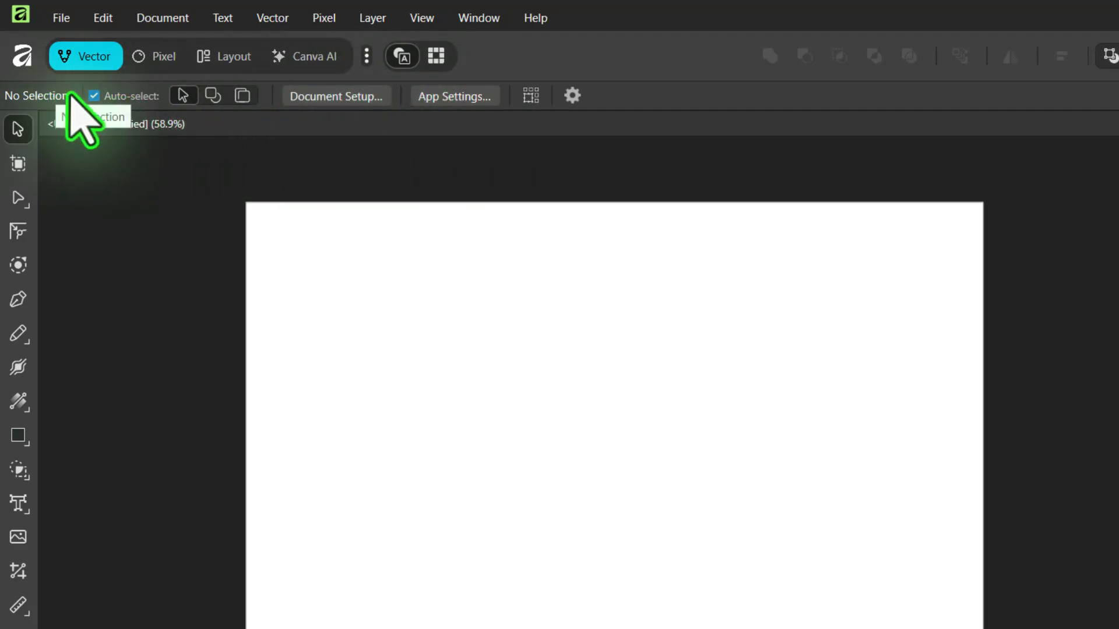
Step: Draw a tall, light grey rectangle in the right half of the page with the Rectangle tool
{"action": "left_click", "coordinate": [17, 436]}
{"action": "left_click_drag", "start_coordinate": [664, 304], "coordinate": [676, 319]}
{"action": "left_click_drag", "start_coordinate": [751, 391], "coordinate": [870, 585]}
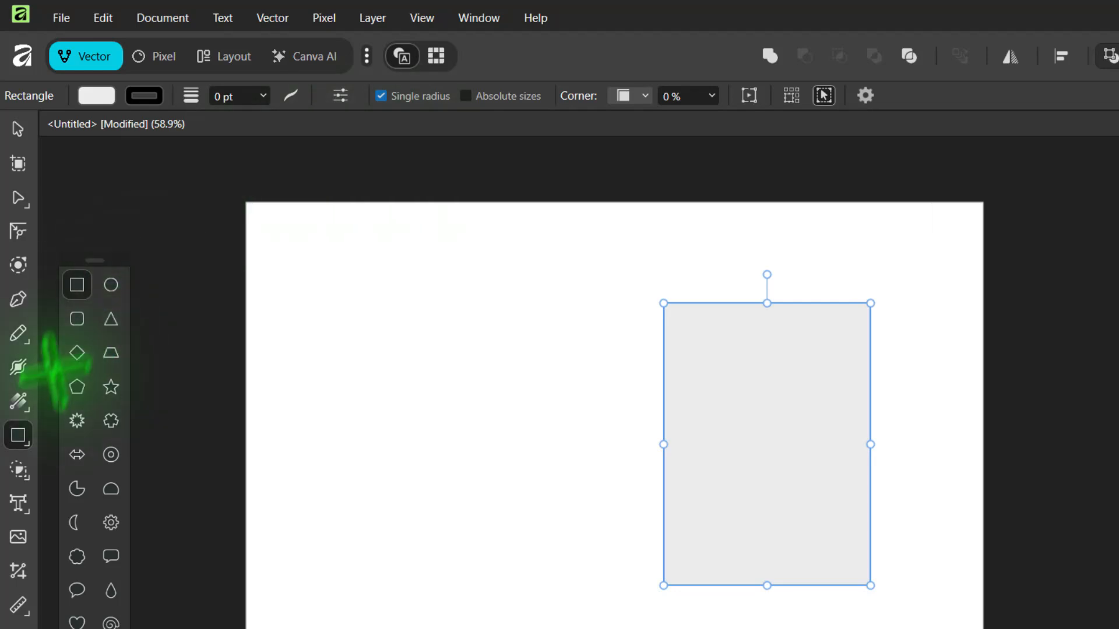
Step: Add the artistic text "123" to the left of the rectangle and move it down so it sits fully on the page
{"action": "left_click", "coordinate": [16, 503]}
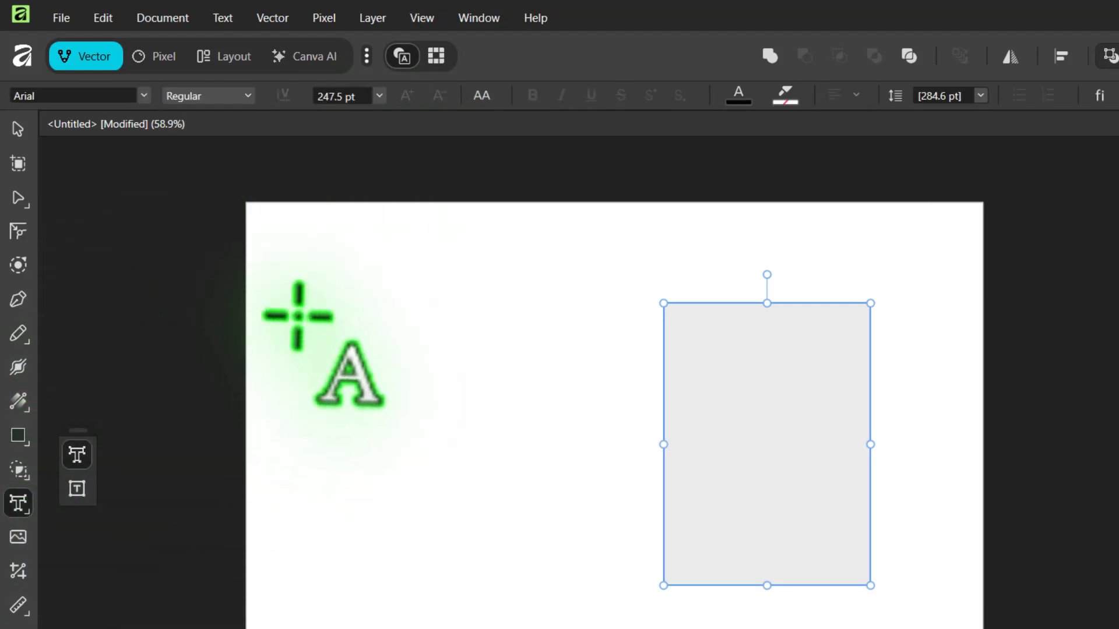
{"action": "left_click", "coordinate": [298, 315]}
{"action": "type", "text": "123"}
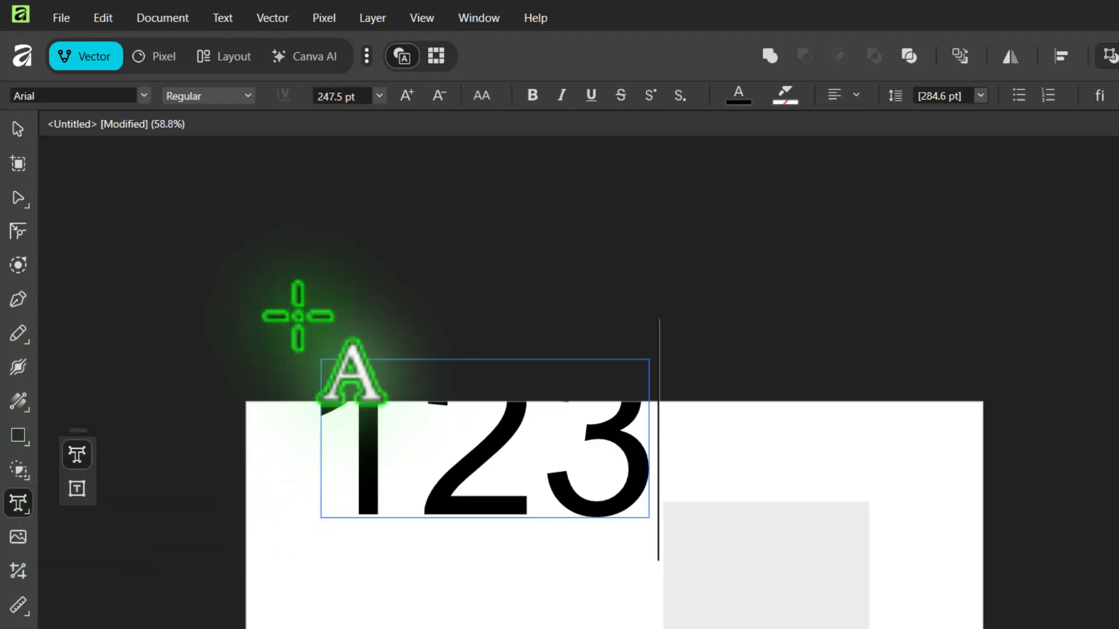
{"action": "left_click", "coordinate": [17, 129]}
{"action": "left_click_drag", "start_coordinate": [450, 527], "coordinate": [455, 603]}
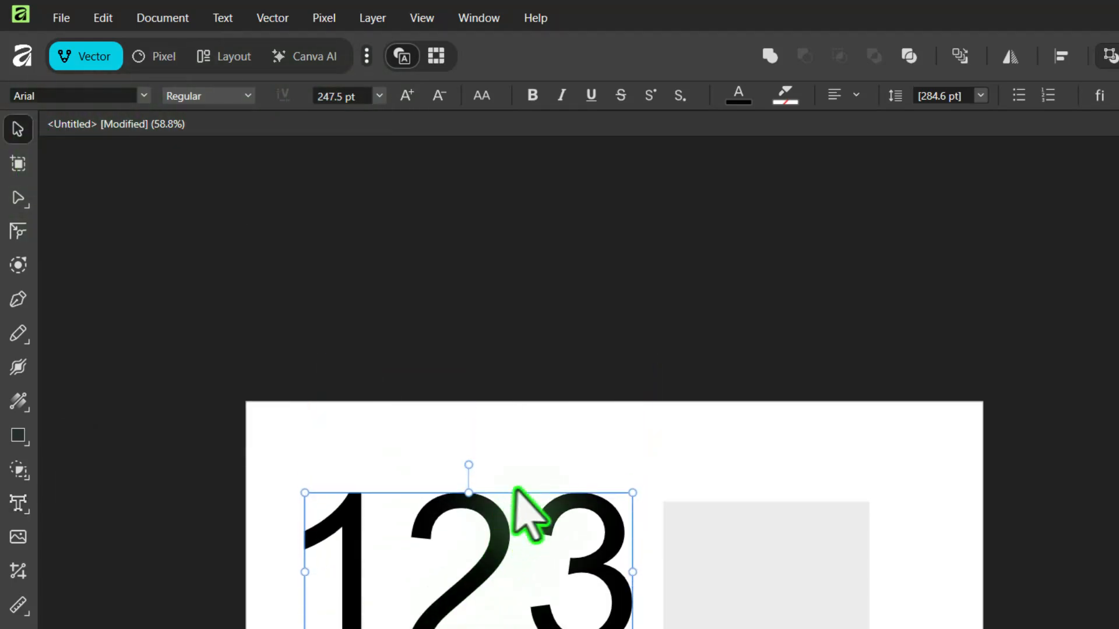
{"action": "left_click_drag", "start_coordinate": [606, 462], "coordinate": [599, 252]}
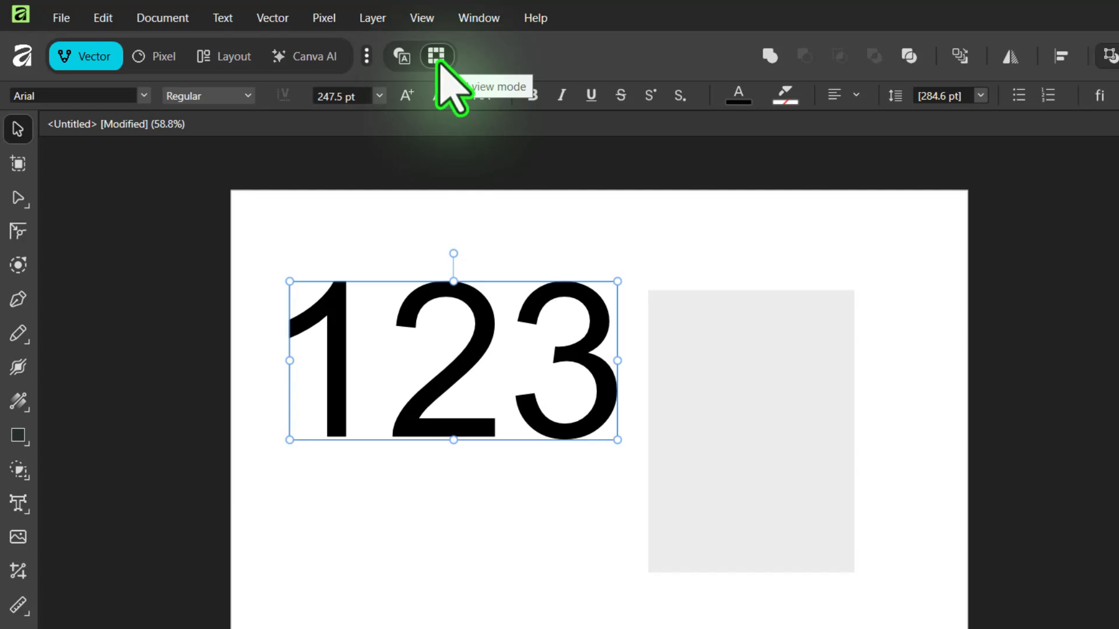
Step: Select the "123" text together with the rectangle and inspect the alignment options without applying any
{"action": "left_click", "coordinate": [675, 330]}
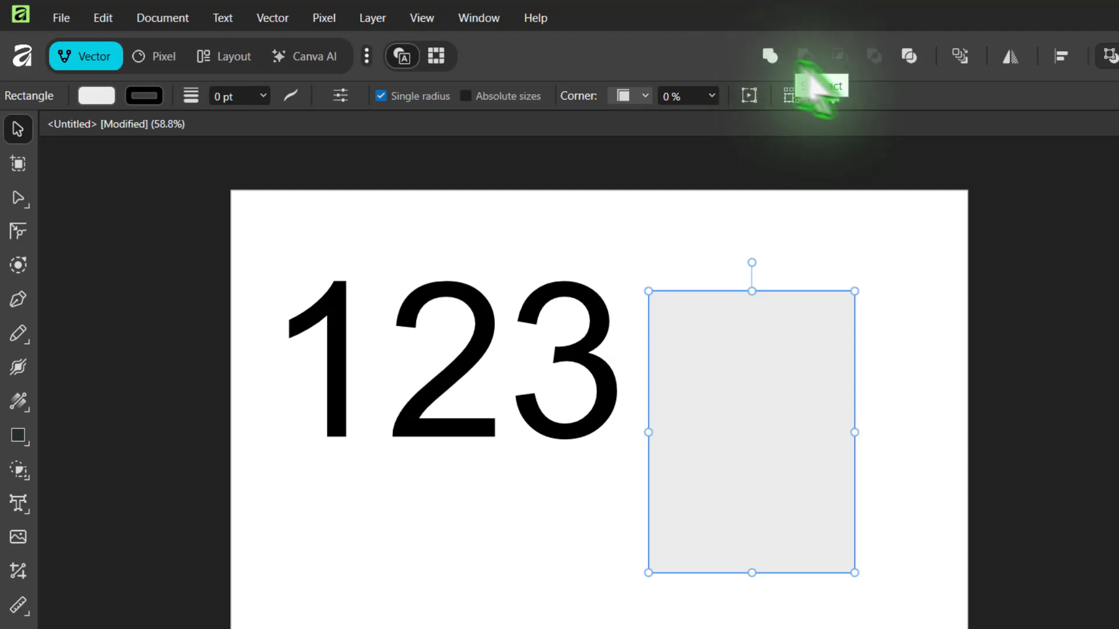
{"action": "left_click_drag", "start_coordinate": [516, 185], "coordinate": [755, 386]}
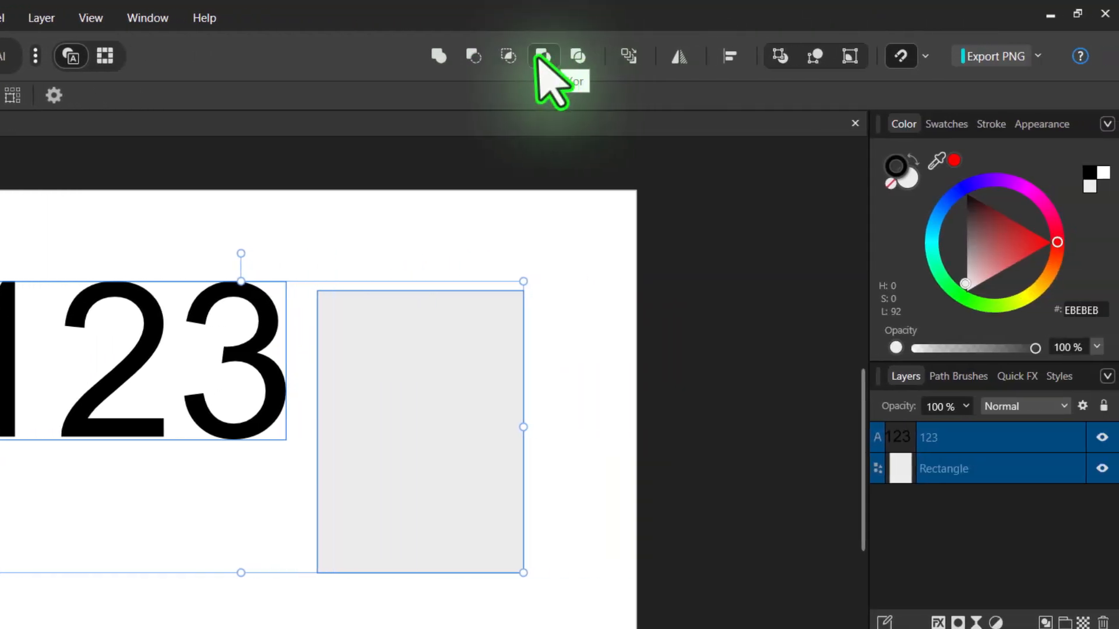
{"action": "left_click", "coordinate": [628, 60]}
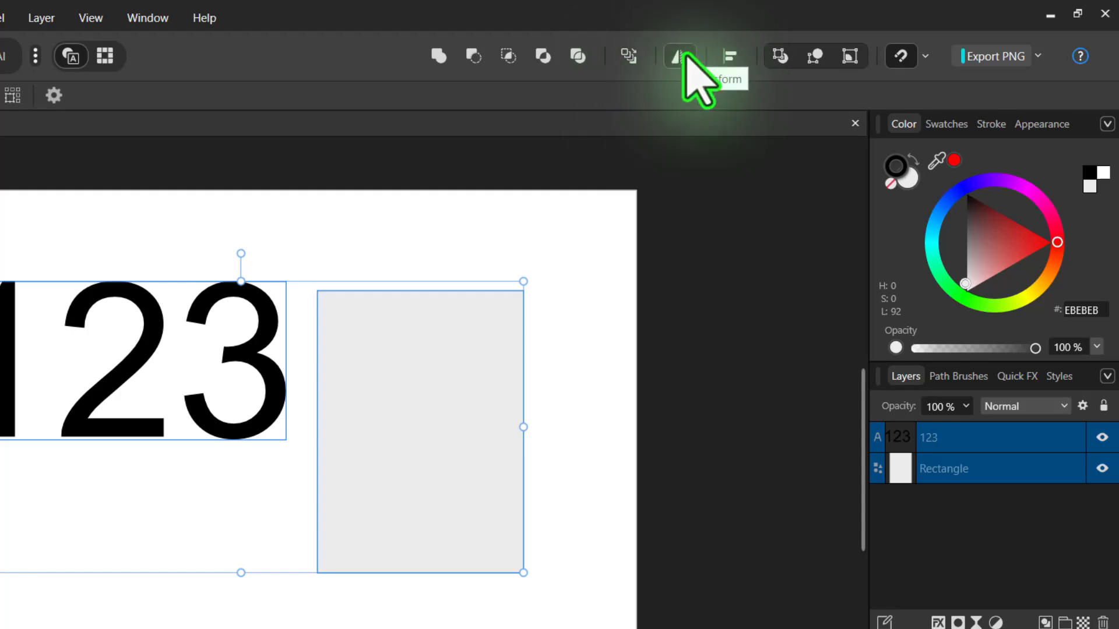
{"action": "left_click", "coordinate": [729, 57]}
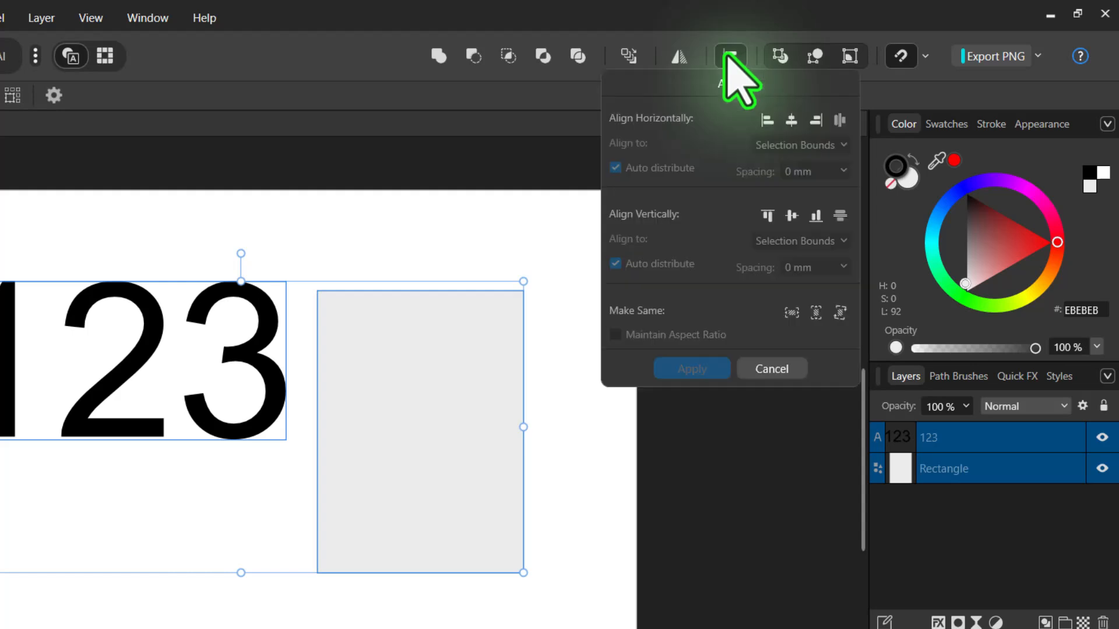
{"action": "left_click", "coordinate": [729, 57]}
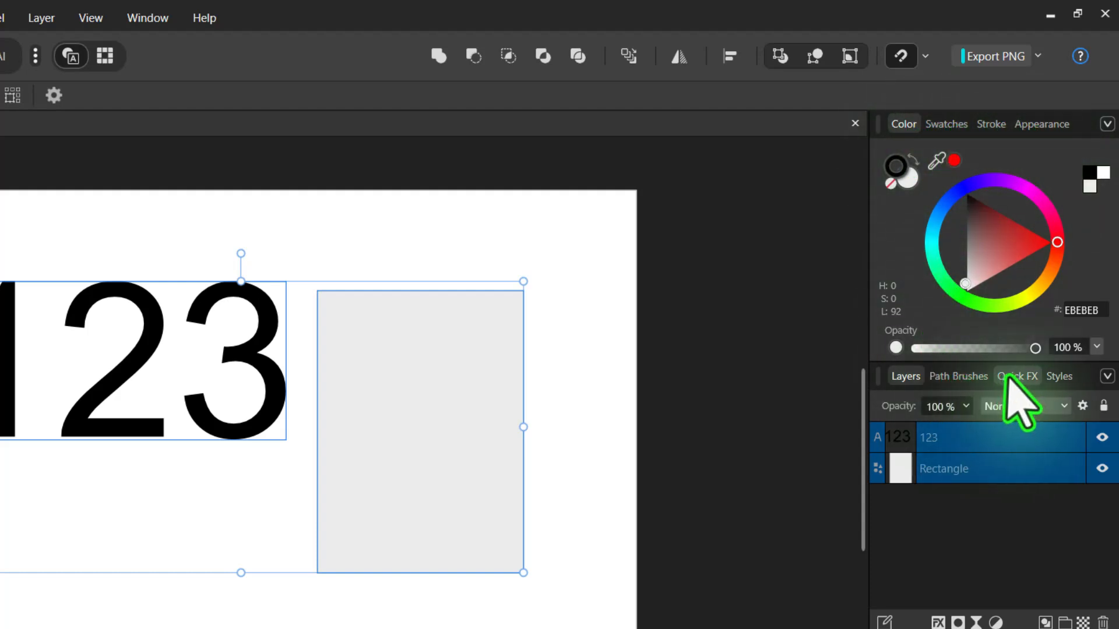
Step: Review the Swatches, Stroke, Color and Path Brushes options, returning to the layer list
{"action": "left_click", "coordinate": [945, 126]}
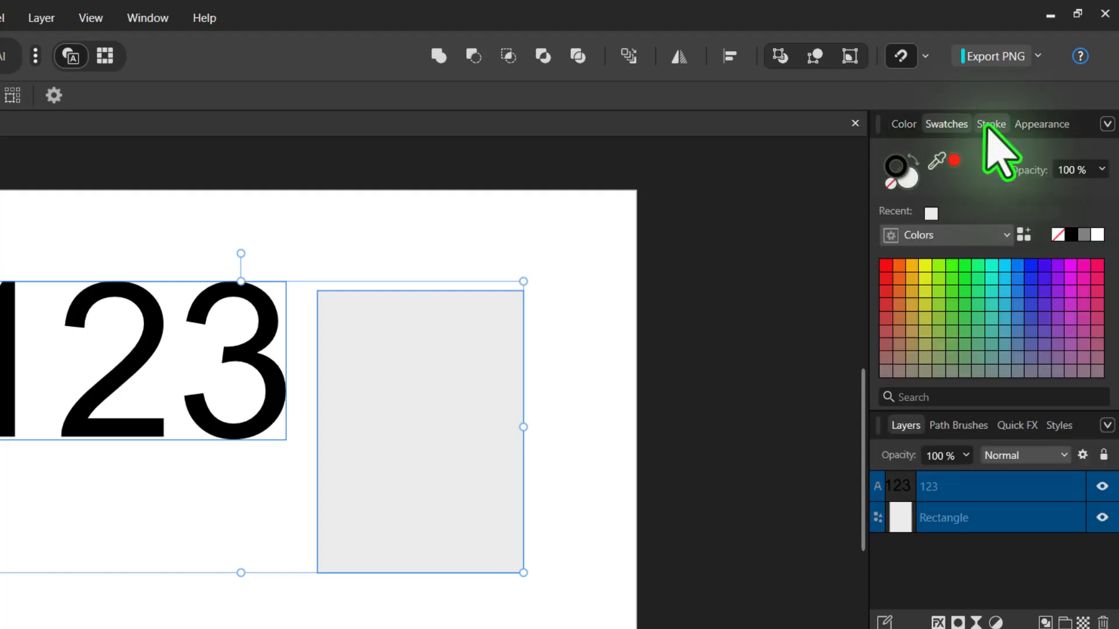
{"action": "left_click", "coordinate": [991, 125]}
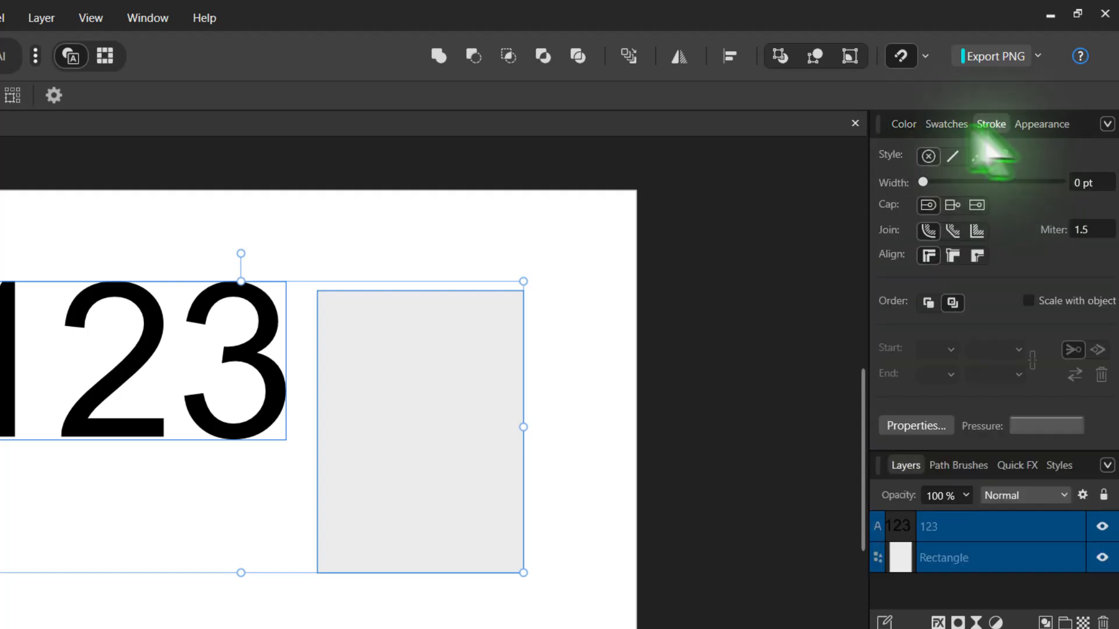
{"action": "left_click", "coordinate": [905, 124]}
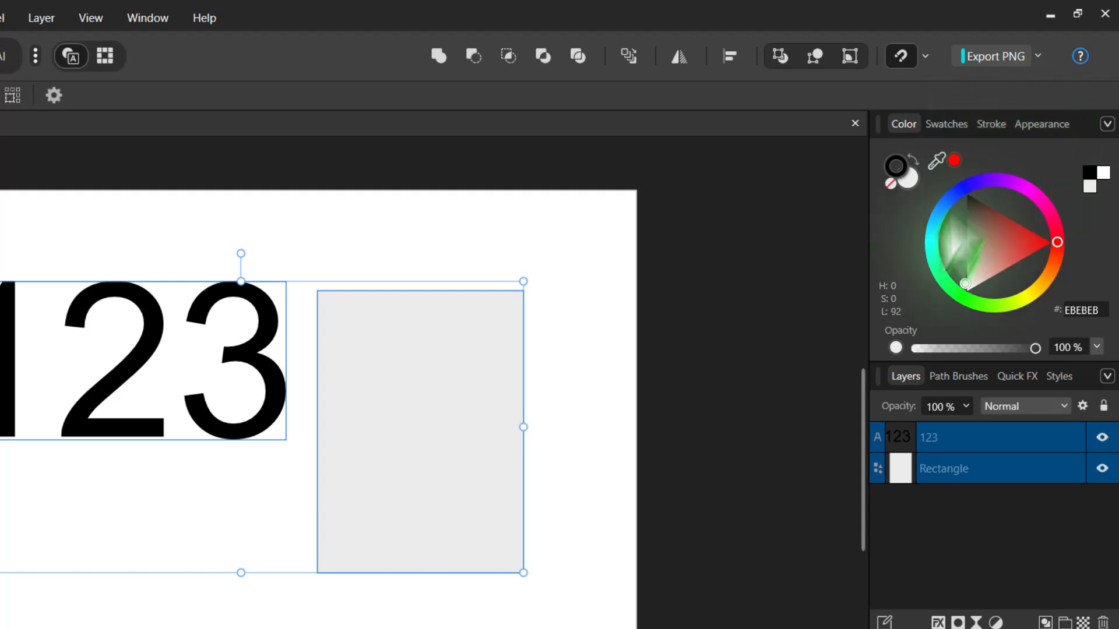
{"action": "left_click", "coordinate": [955, 377]}
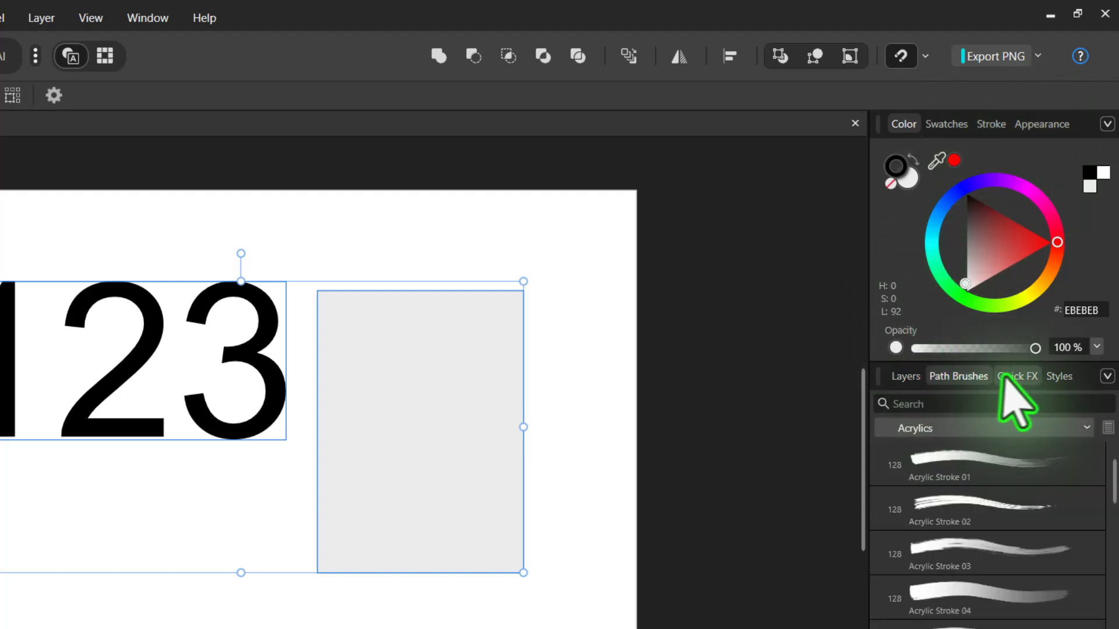
{"action": "left_click", "coordinate": [906, 377]}
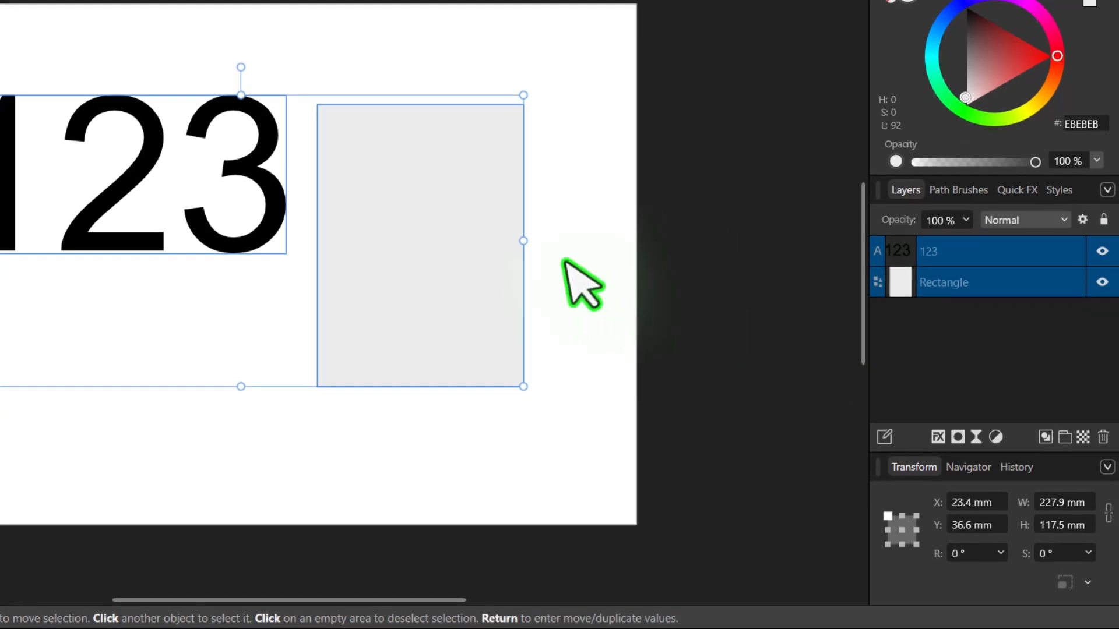
Step: Draw a second rectangle about 80 by 32 mm below the text and place its layer beneath the "123" layer
{"action": "left_click", "coordinate": [580, 469]}
{"action": "key", "text": "m"}
{"action": "left_click_drag", "start_coordinate": [87, 364], "coordinate": [286, 442]}
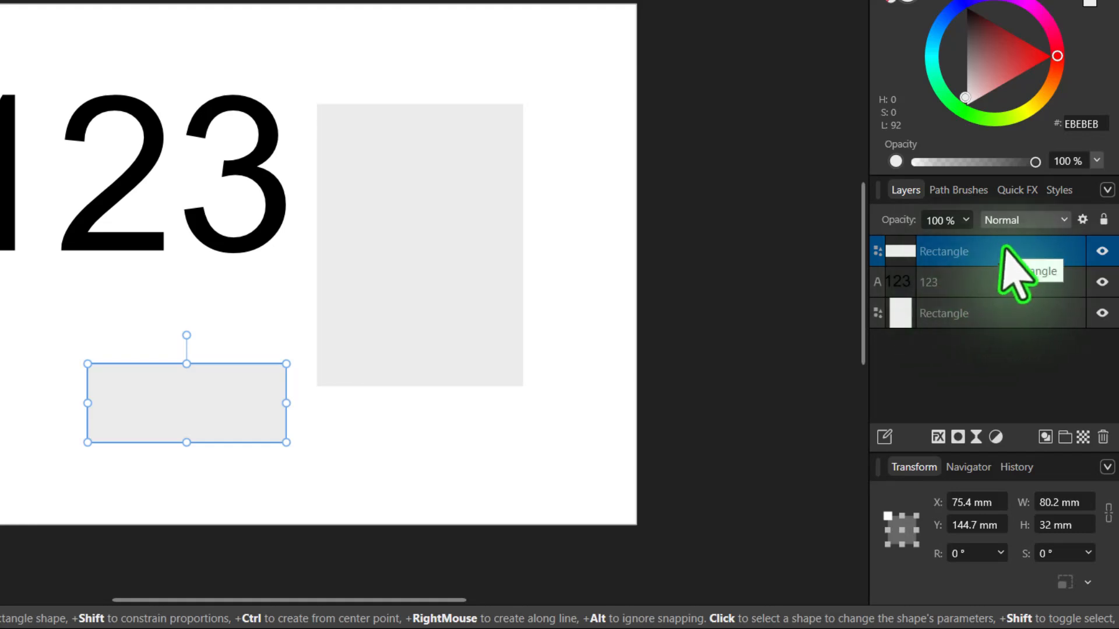
{"action": "mouse_move", "coordinate": [1003, 255]}
{"action": "left_mouse_down"}
{"action": "mouse_move", "coordinate": [1011, 315]}
{"action": "mouse_move", "coordinate": [991, 269]}
{"action": "left_mouse_up"}
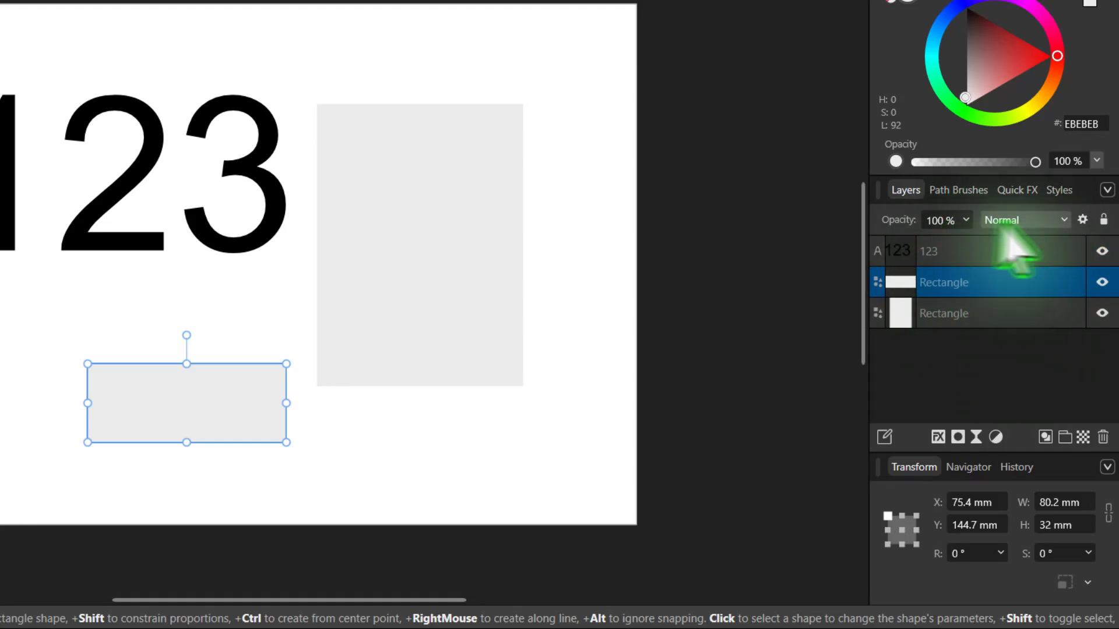
Step: Look through the Path Brushes, the Quick FX effects and the default Styles available for the new rectangle
{"action": "left_click", "coordinate": [955, 194]}
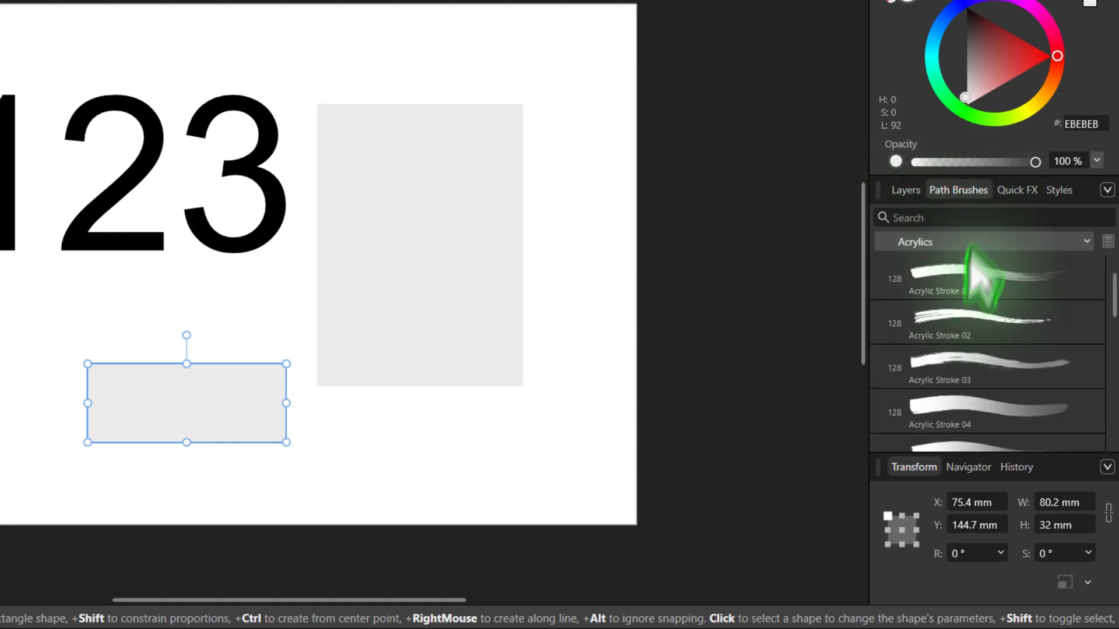
{"action": "left_click", "coordinate": [1014, 192]}
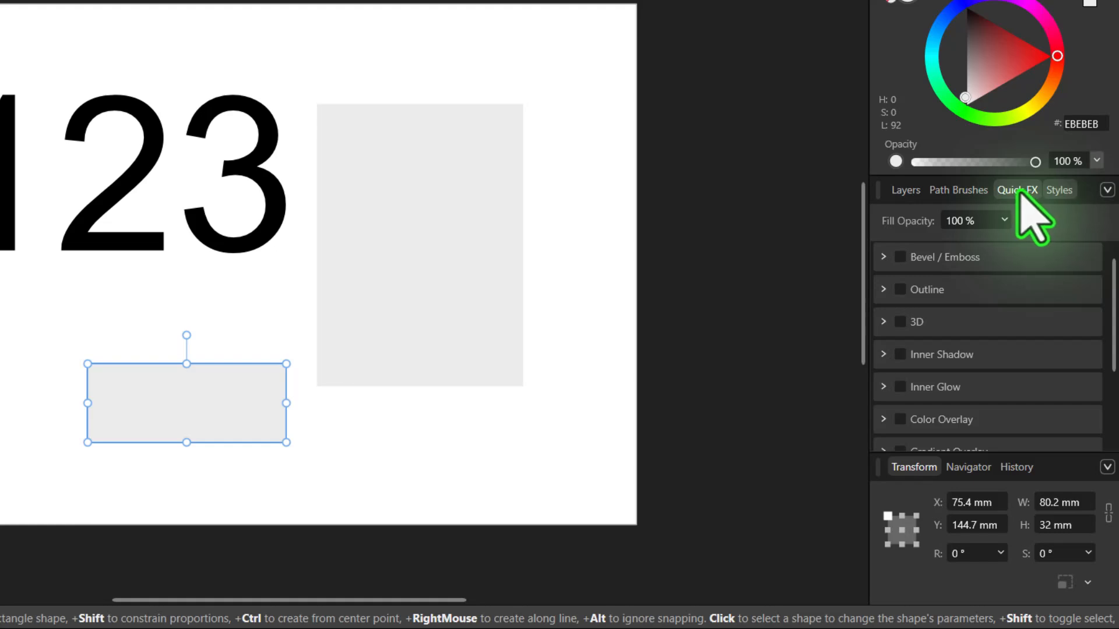
{"action": "left_click", "coordinate": [1058, 191]}
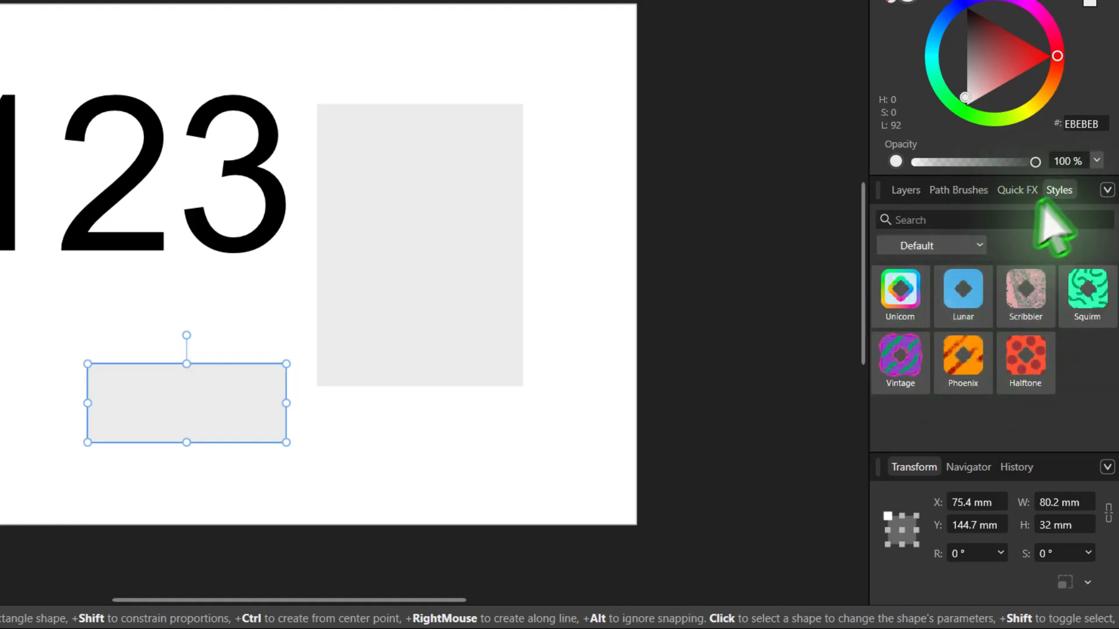